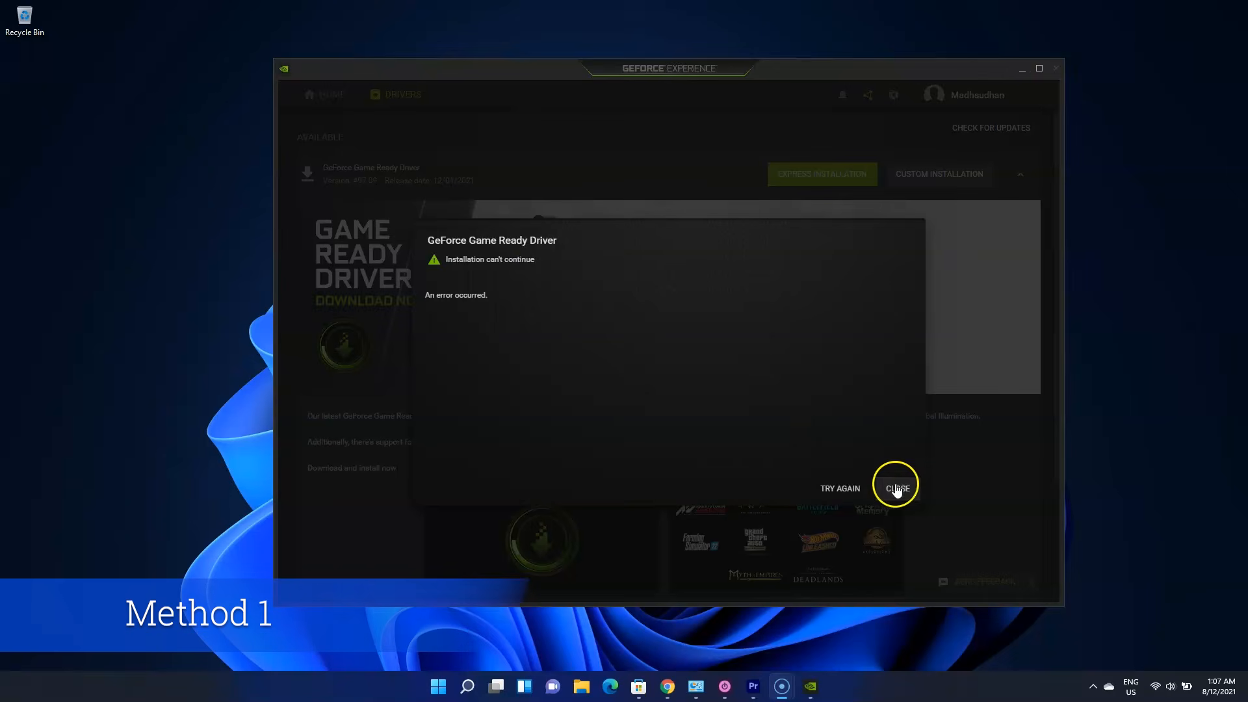
# Dismiss the driver installation error, reopen GeForce Experience and go to its Drivers page
pyautogui.click(898, 488)
pyautogui.click(1077, 687)
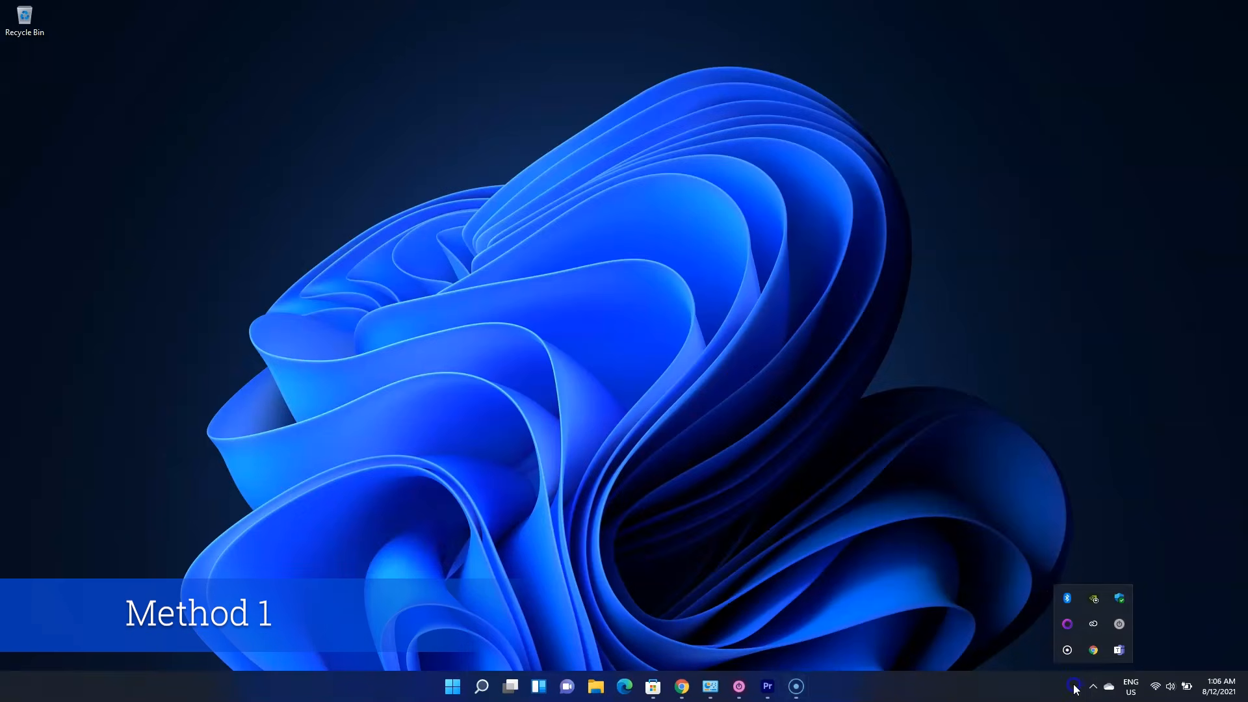
pyautogui.click(1100, 597)
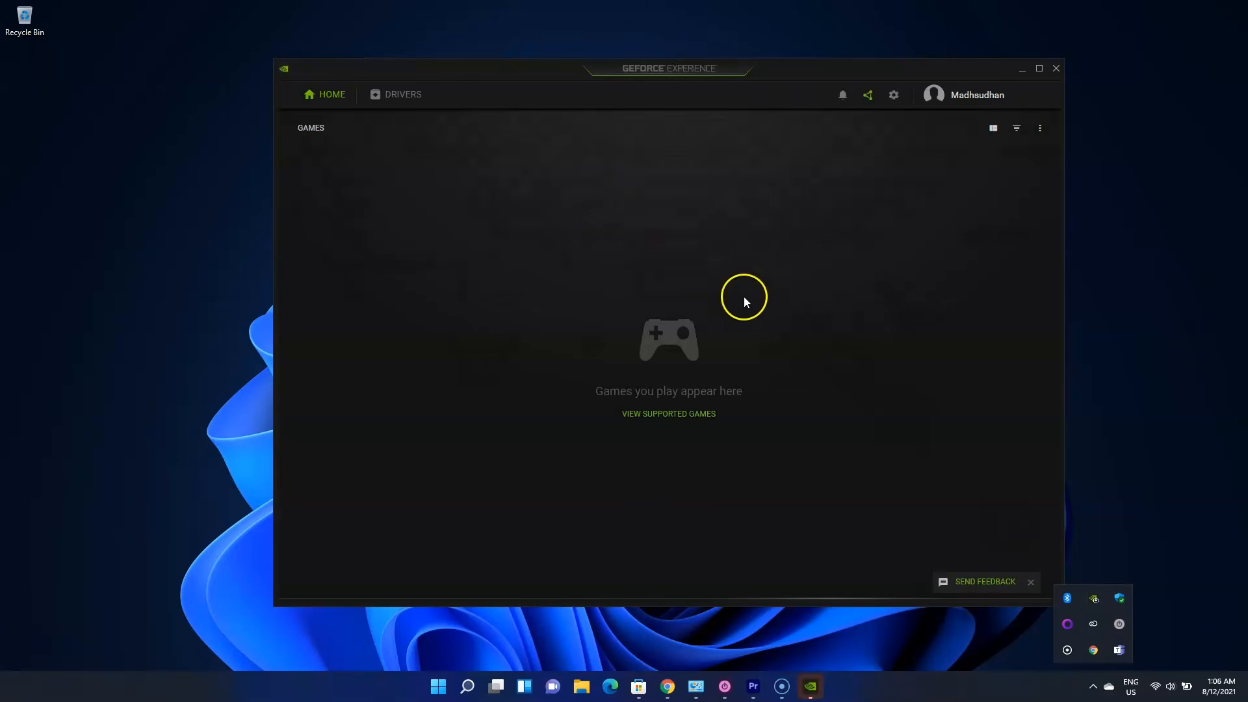
pyautogui.click(398, 97)
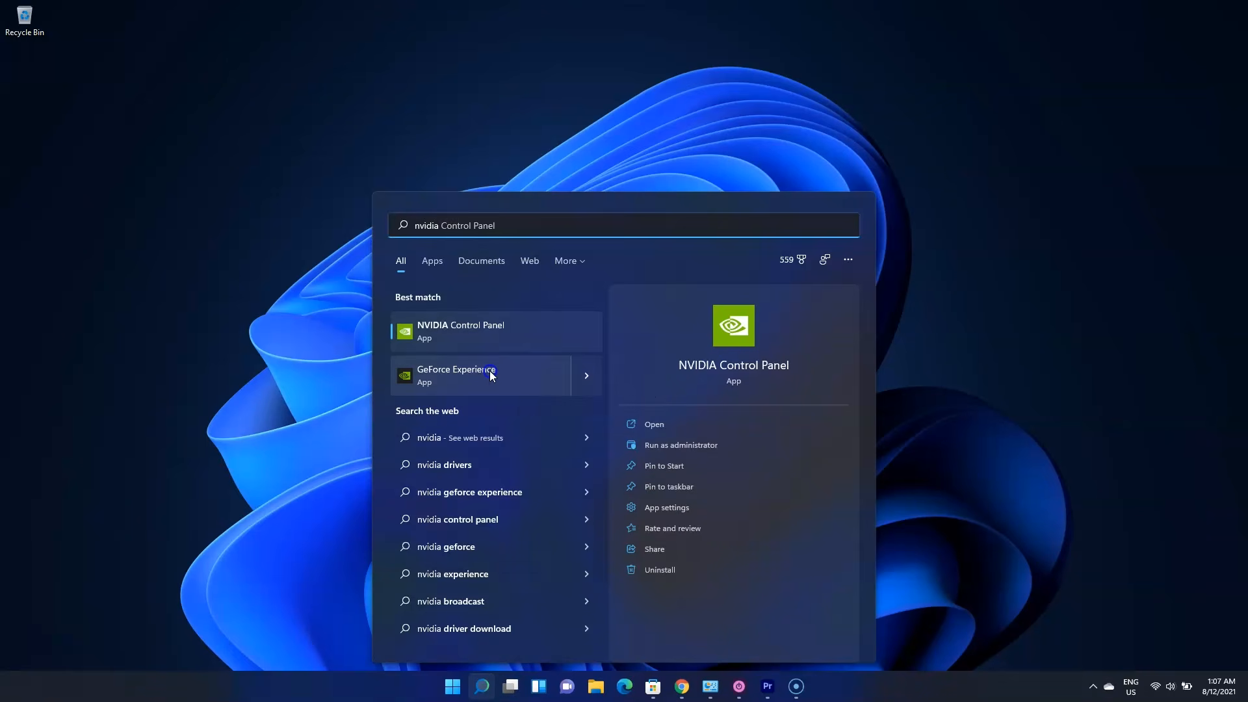
# Run GeForce Experience as administrator and start the express installation of the Game Ready Driver
pyautogui.rightClick(491, 373)
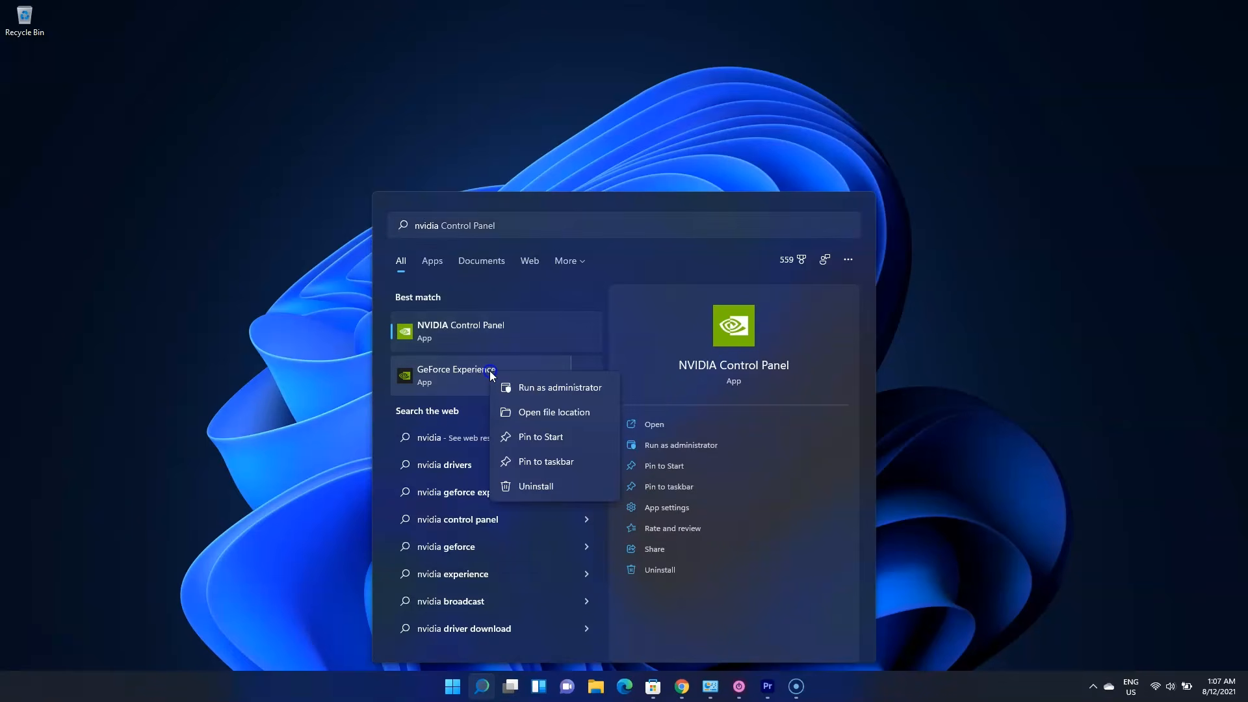
pyautogui.click(524, 385)
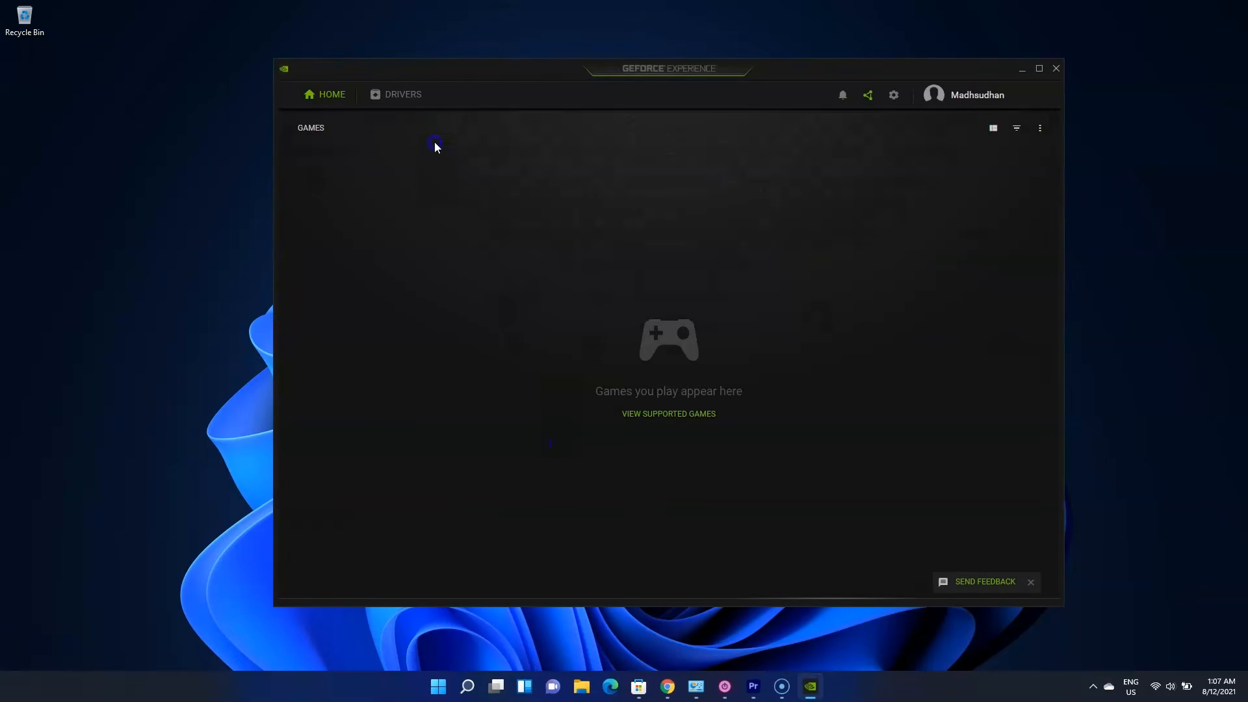
pyautogui.click(409, 97)
pyautogui.click(774, 174)
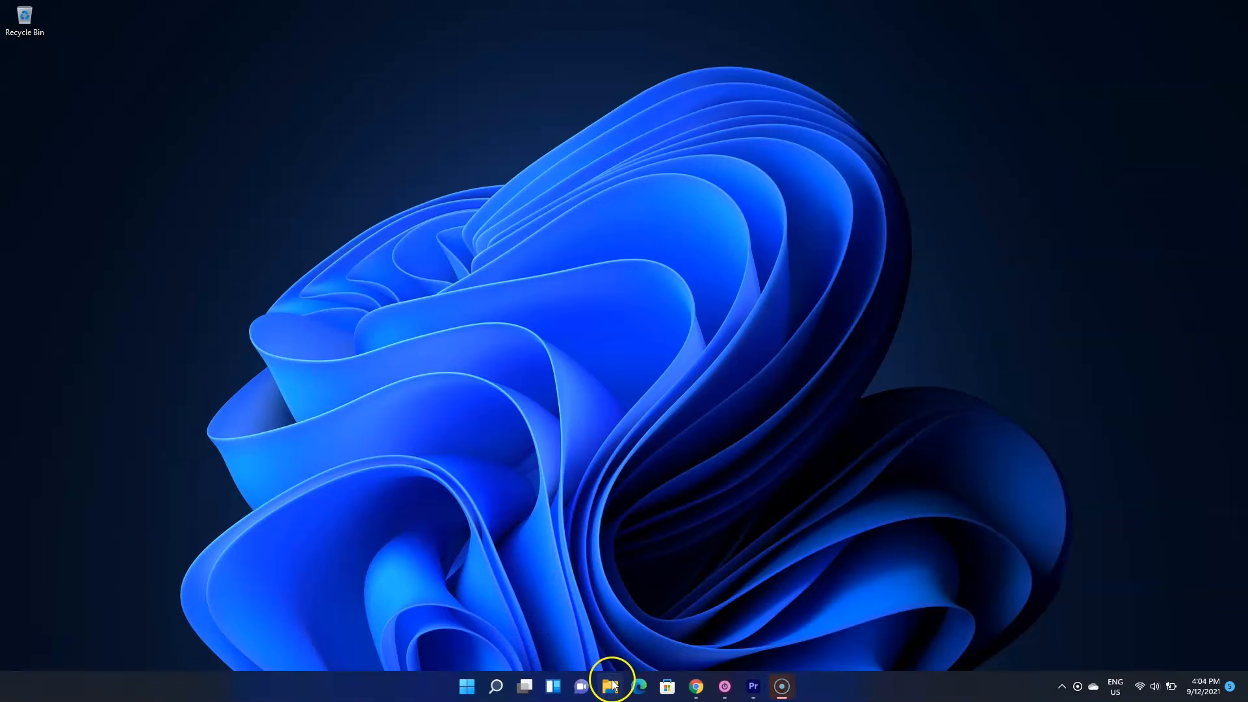
# Open the OS (C:) drive in File Explorer and make hidden items visible
pyautogui.click(611, 686)
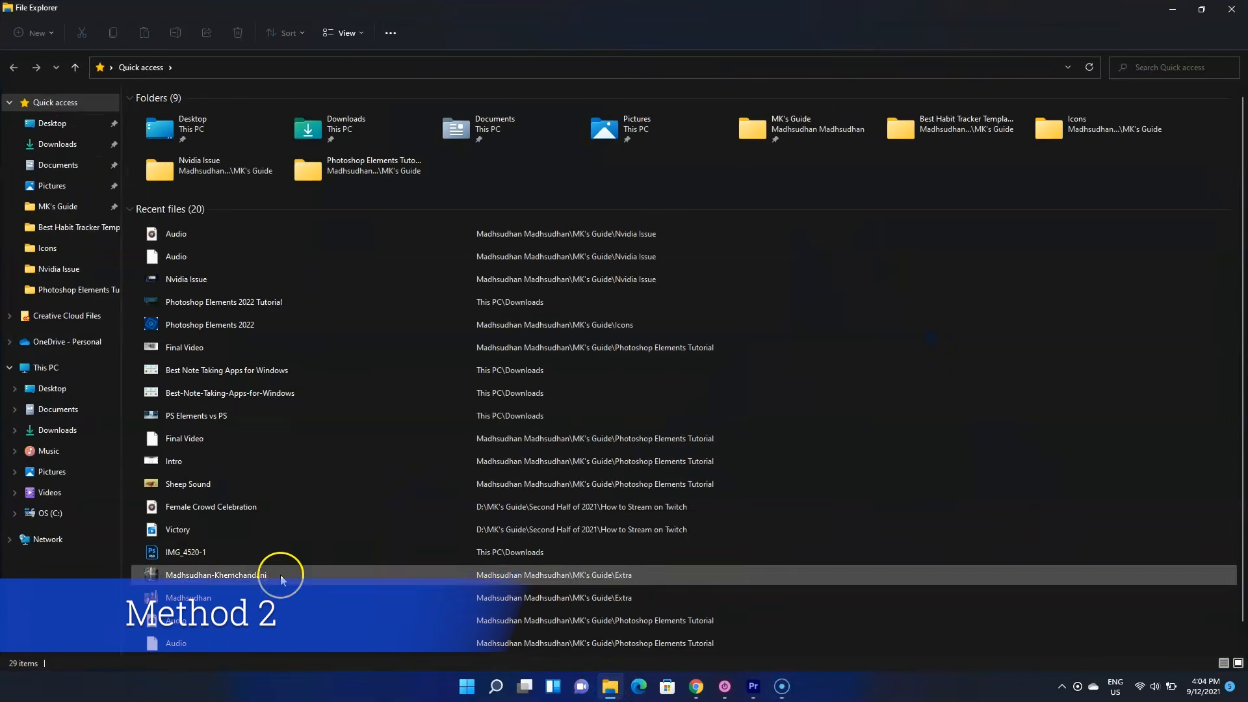
pyautogui.click(45, 368)
pyautogui.doubleClick(245, 167)
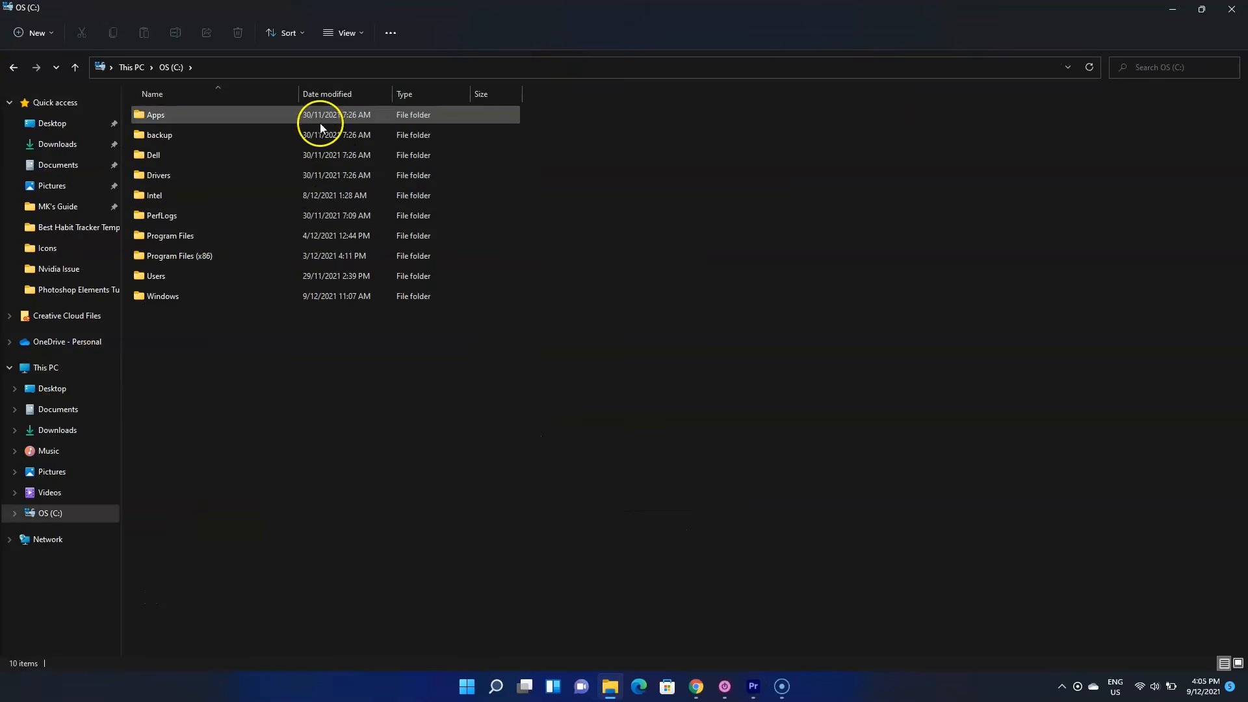
pyautogui.click(342, 33)
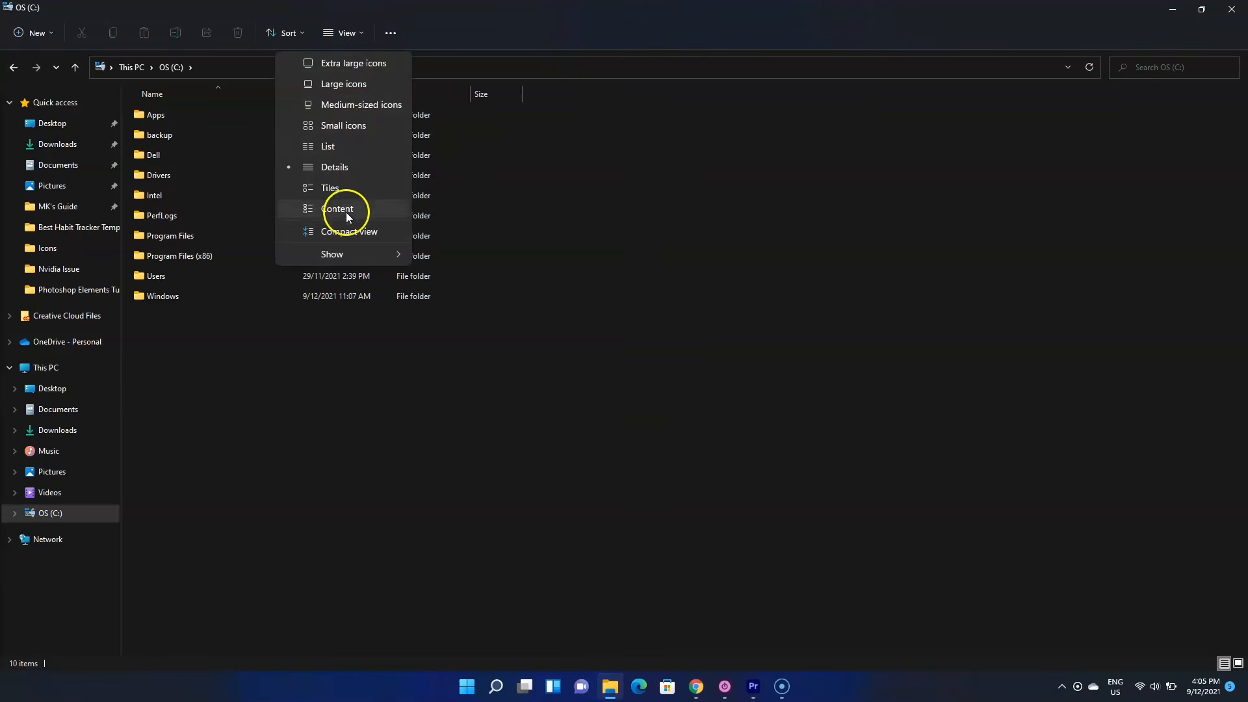
pyautogui.moveTo(353, 252)
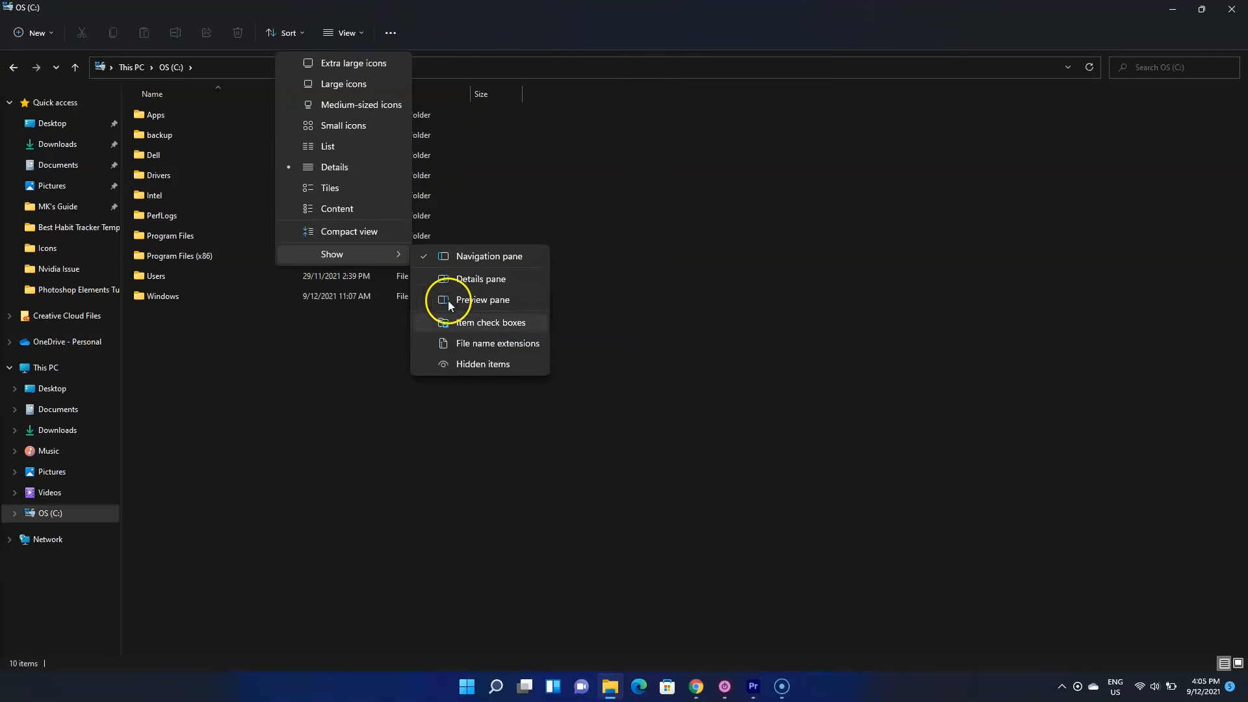
pyautogui.click(480, 362)
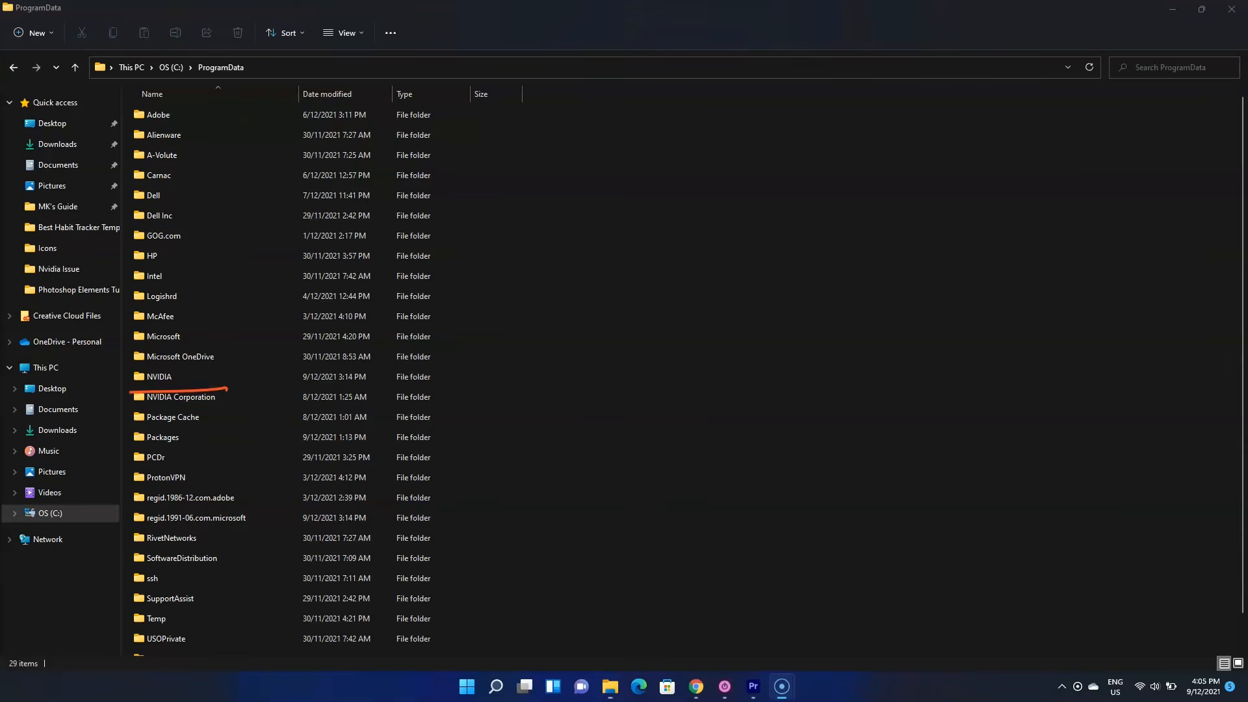
# Go to NVIDIA Corporation\Downloader inside ProgramData and check the folders with long alphanumeric names for the driver installer
pyautogui.doubleClick(208, 397)
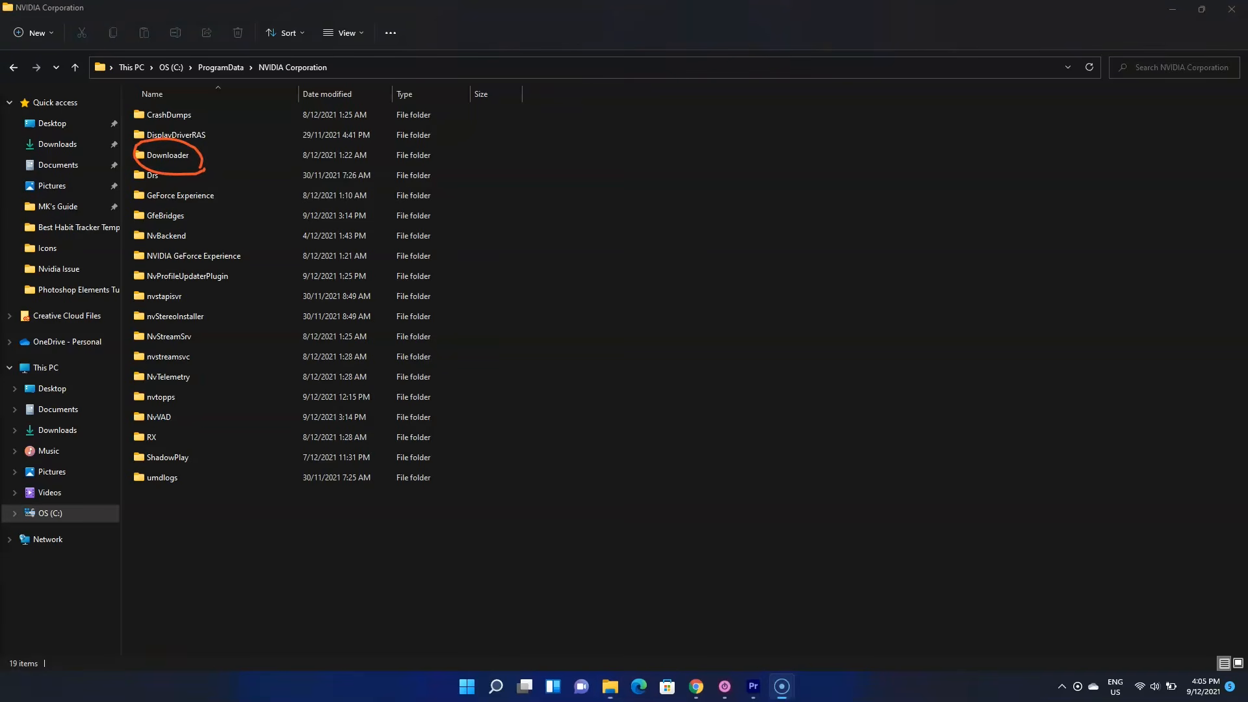
pyautogui.doubleClick(256, 155)
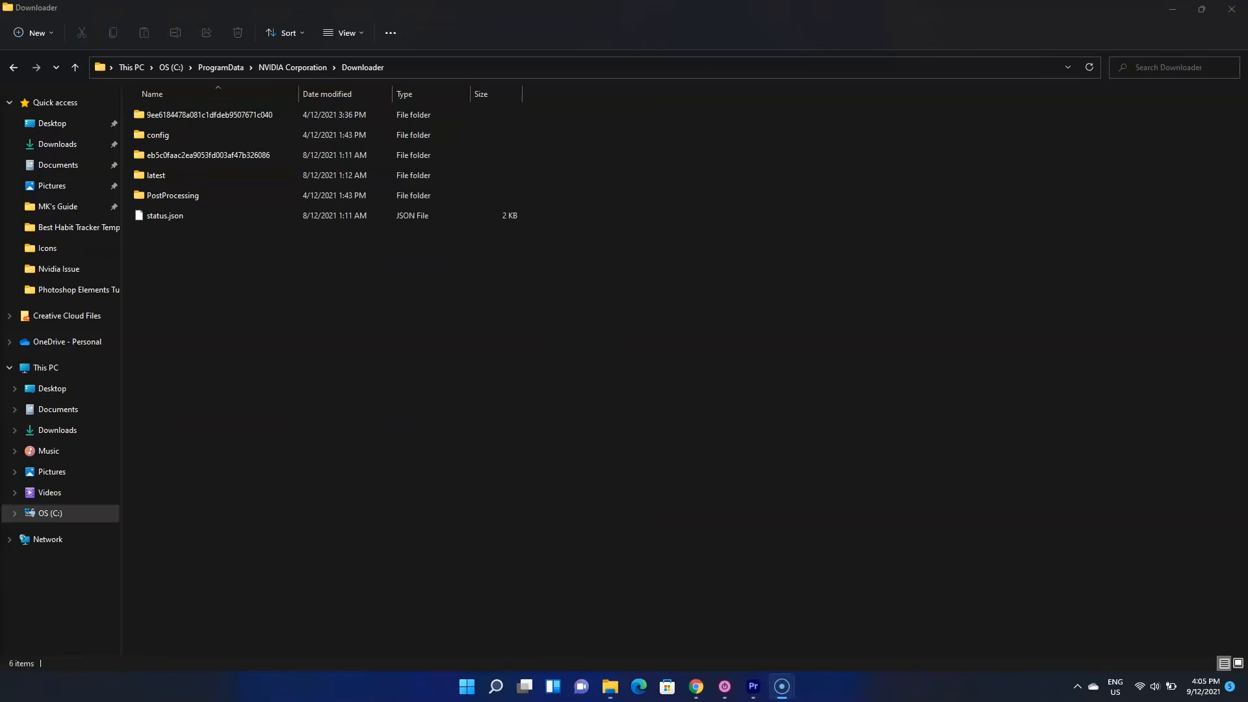
pyautogui.moveTo(185, 90)
pyautogui.mouseDown()
pyautogui.moveTo(265, 136)
pyautogui.moveTo(122, 132)
pyautogui.moveTo(275, 141)
pyautogui.moveTo(159, 187)
pyautogui.moveTo(129, 150)
pyautogui.mouseUp()
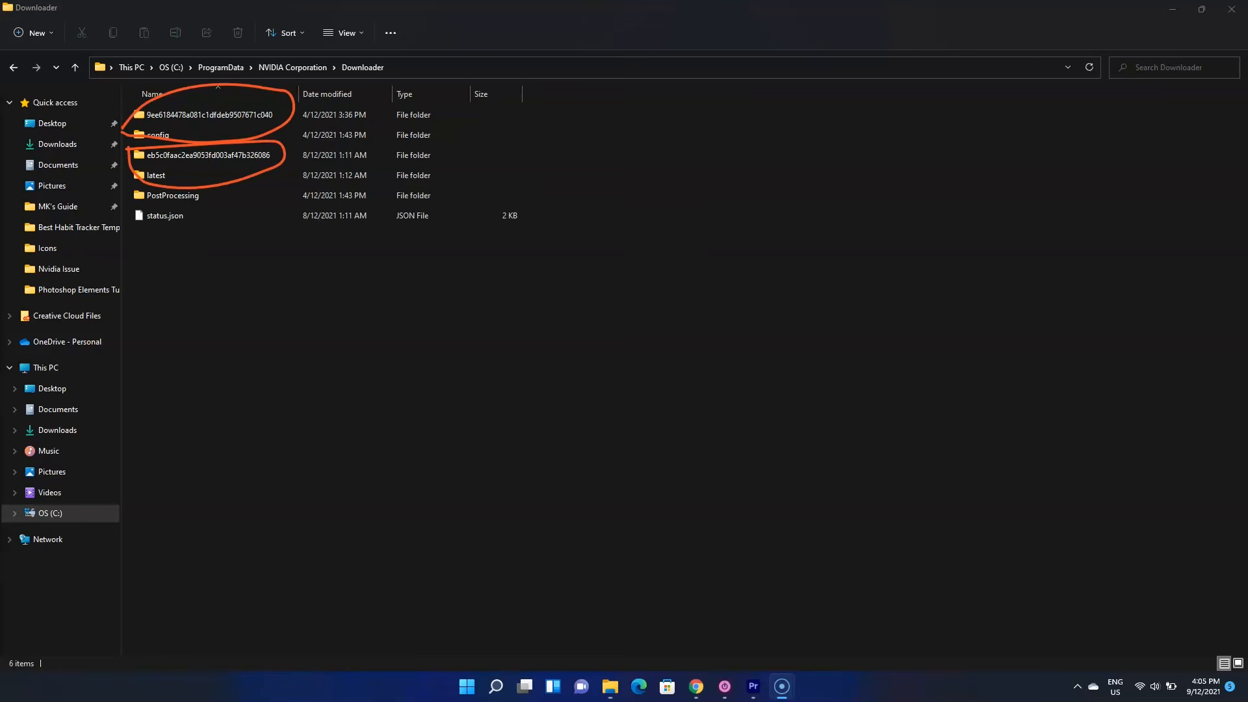
pyautogui.doubleClick(345, 159)
pyautogui.hotkey('alt', 'Left')
pyautogui.doubleClick(266, 115)
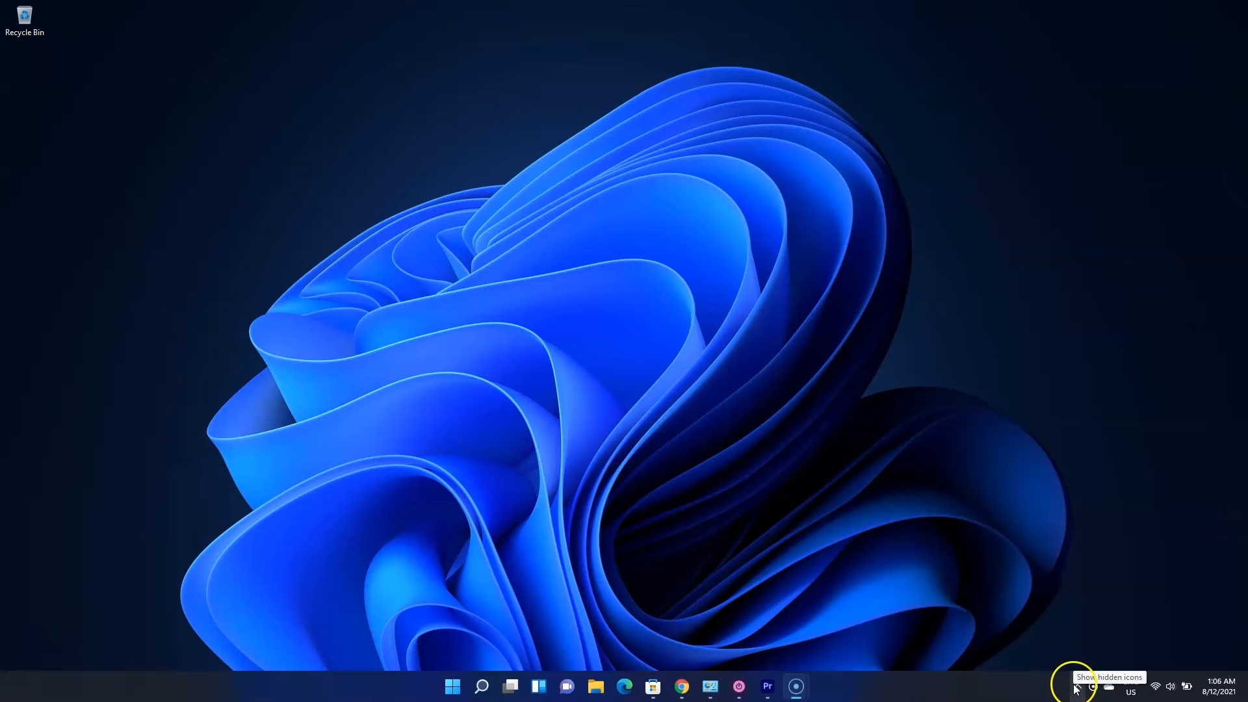
# Check the available driver version in GeForce Experience, and run the matching 497.09 notebook installer from the Downloader subfolder
pyautogui.click(1092, 686)
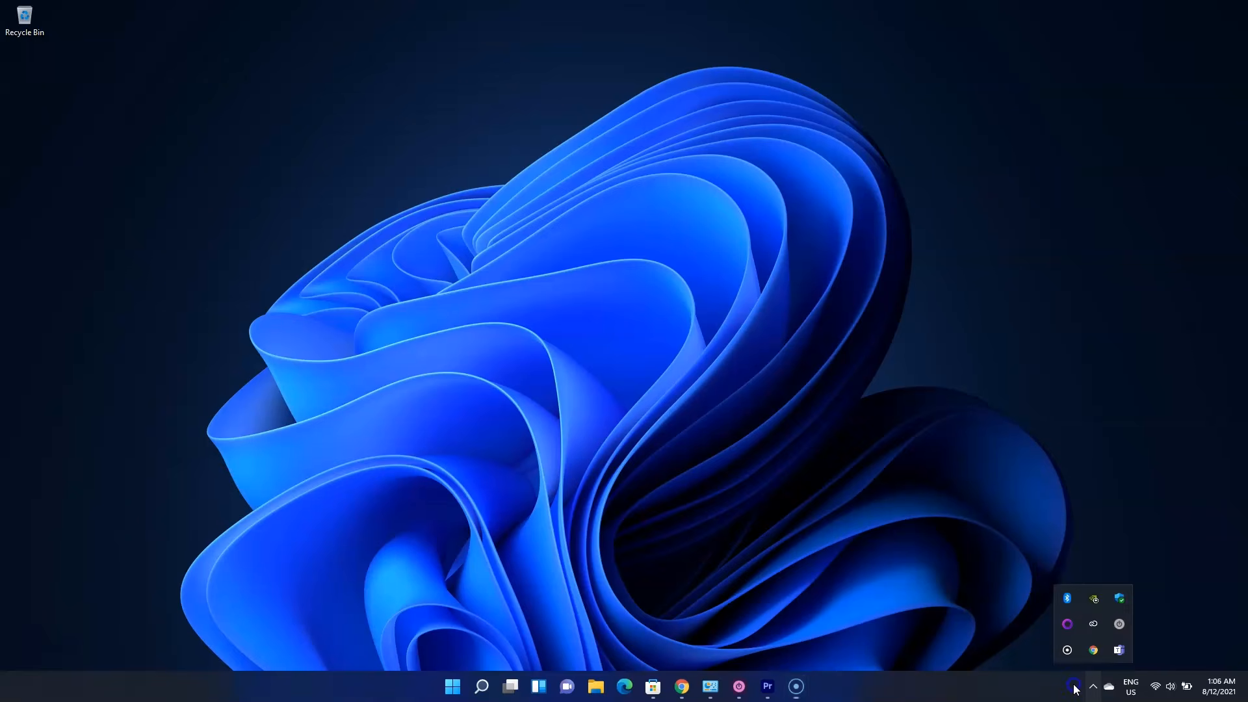
pyautogui.click(1100, 598)
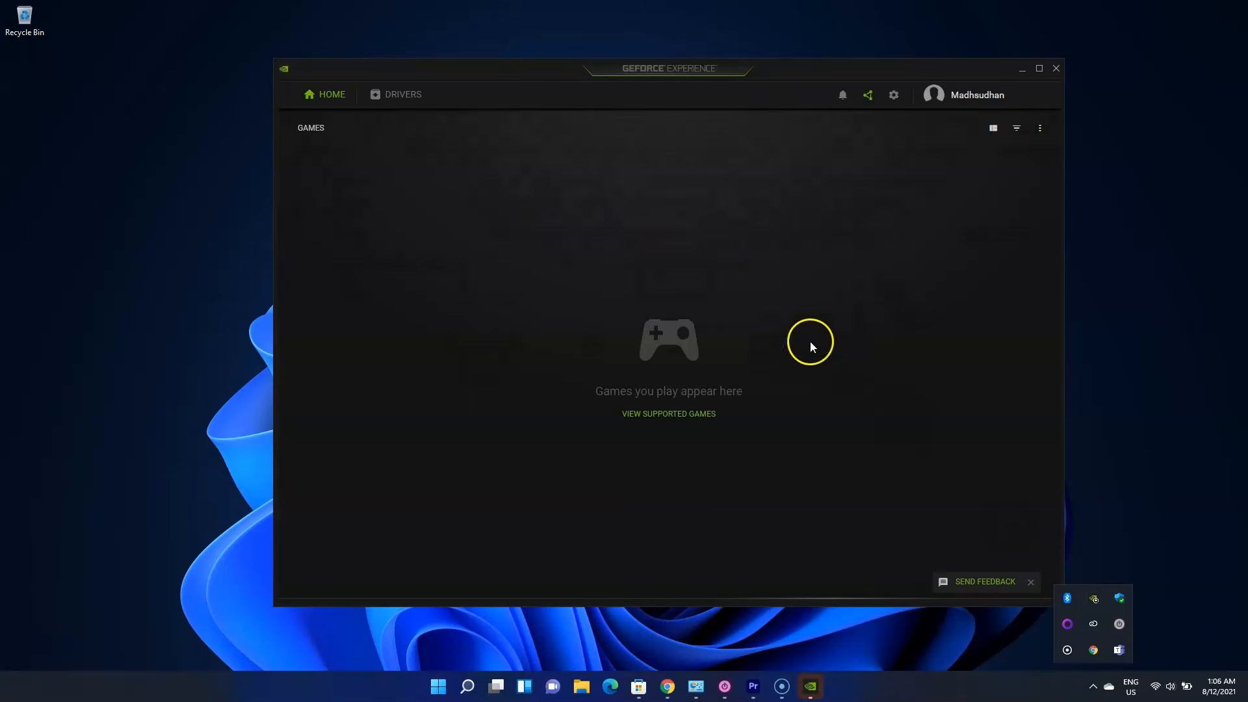
pyautogui.click(396, 97)
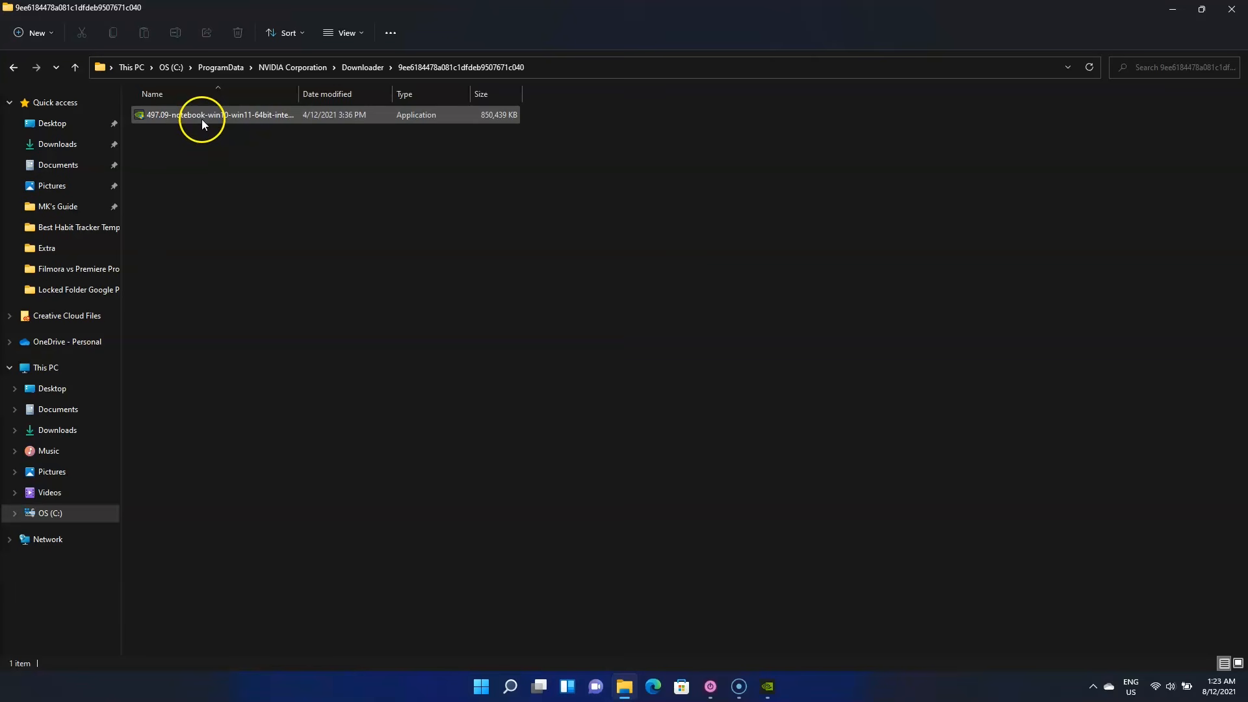
pyautogui.doubleClick(202, 119)
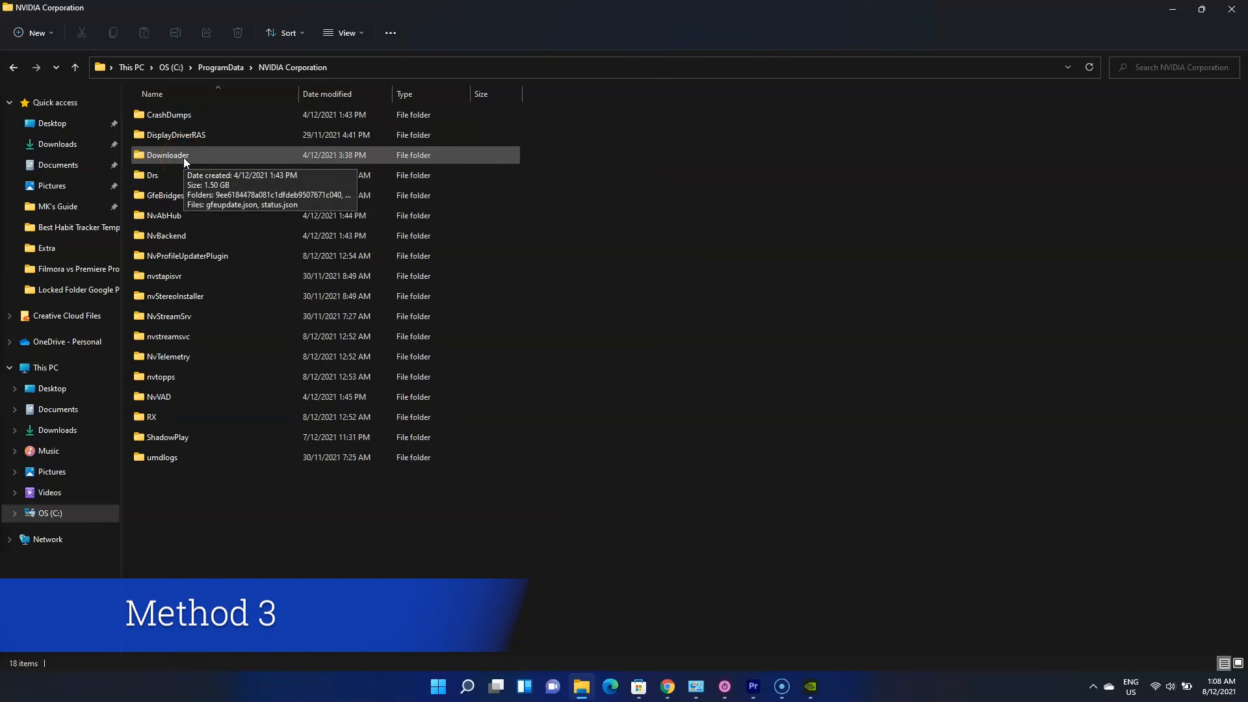
# Open the latest folder inside NVIDIA Corporation\Downloader and run the setup application to update GeForce Experience
pyautogui.doubleClick(184, 160)
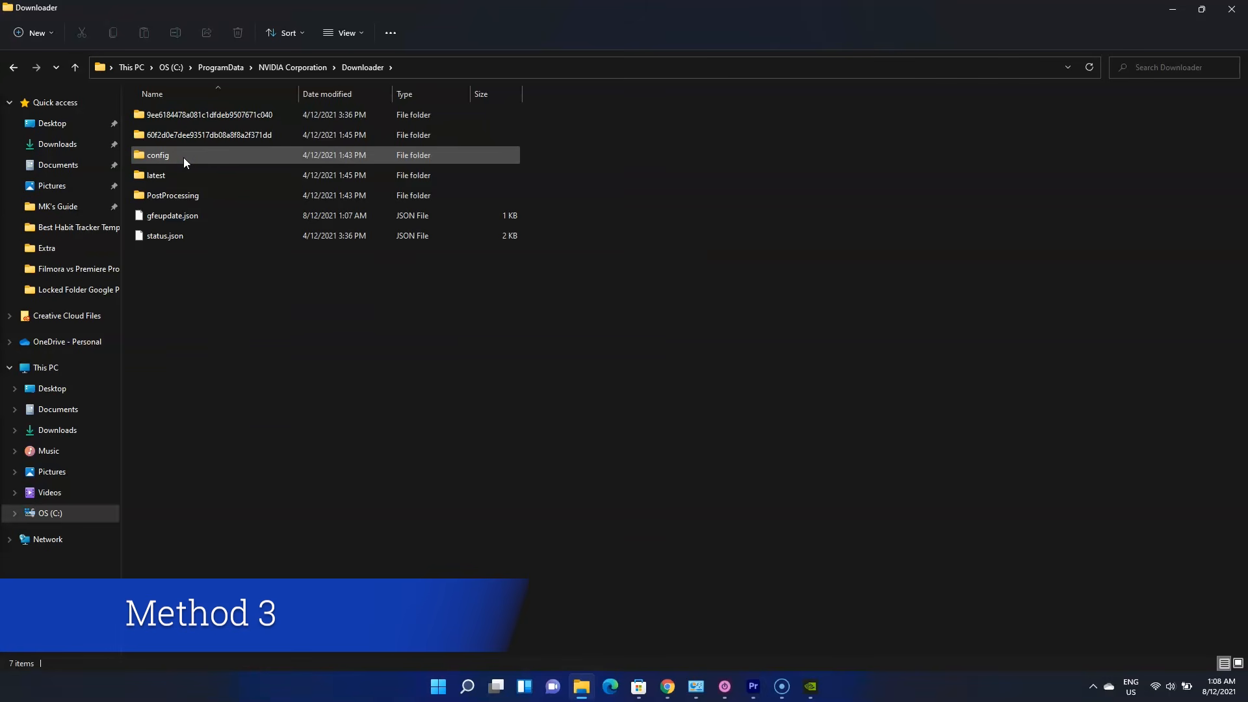
pyautogui.moveTo(183, 158)
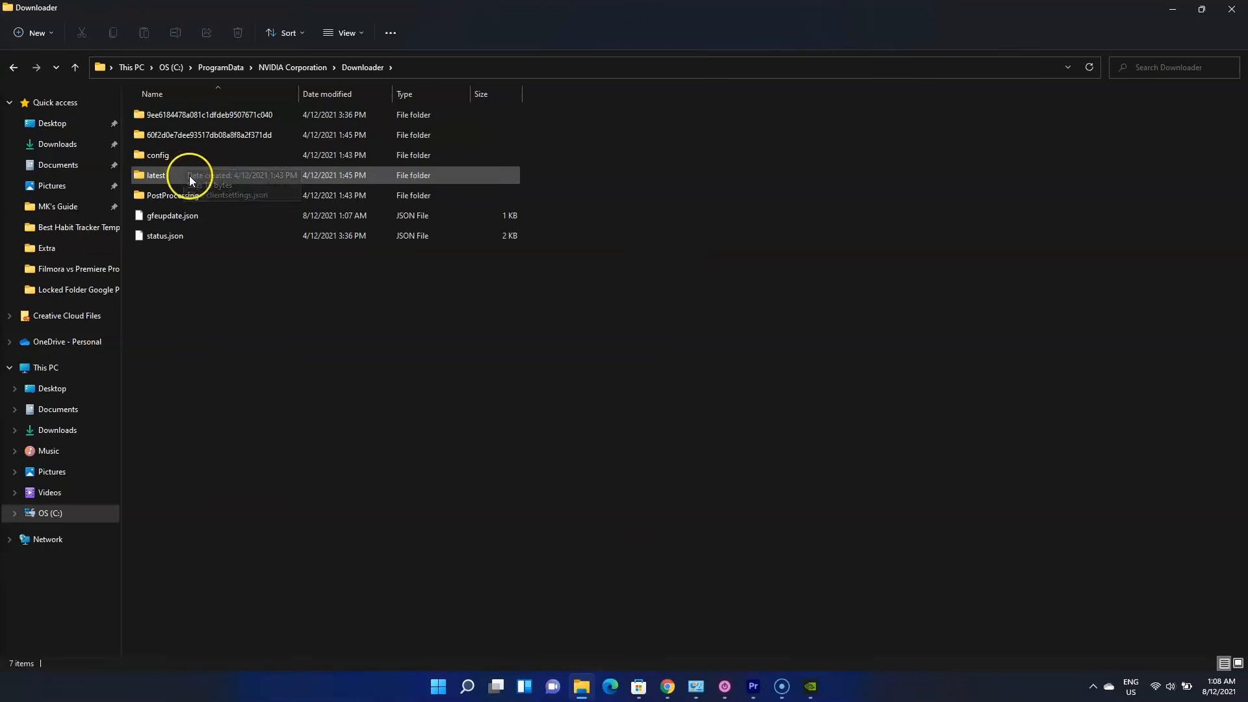
pyautogui.doubleClick(189, 175)
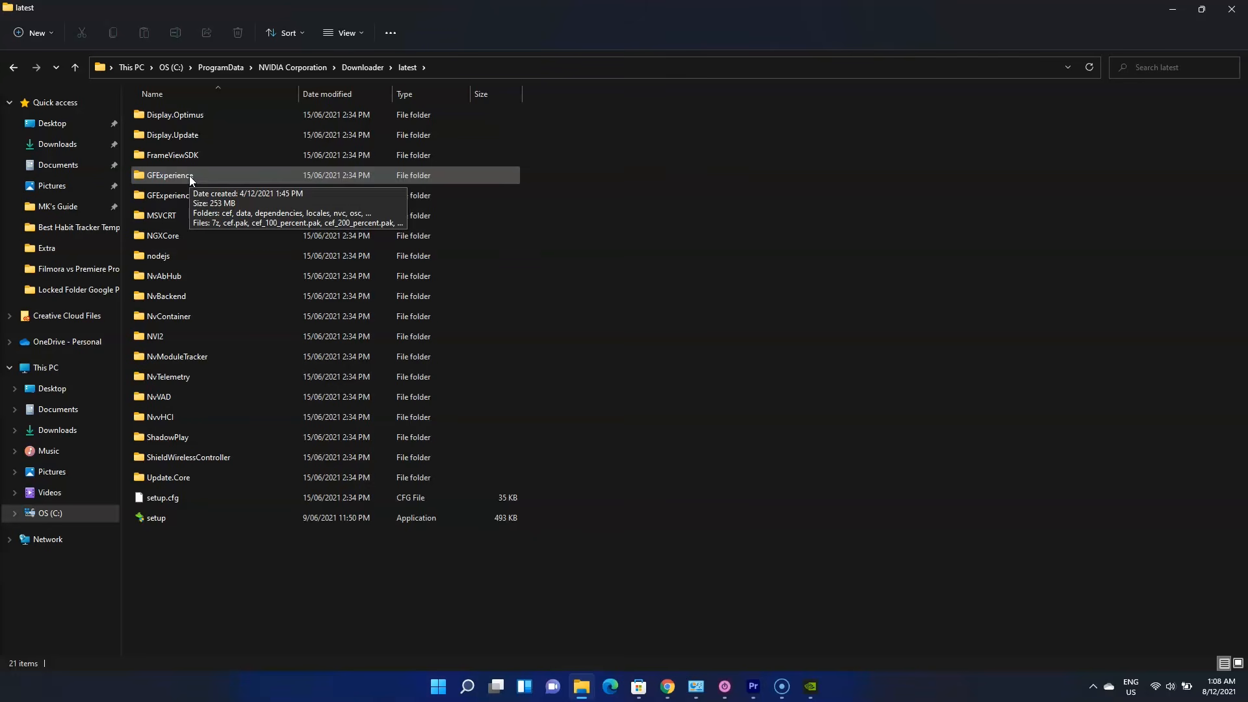
pyautogui.moveTo(372, 511)
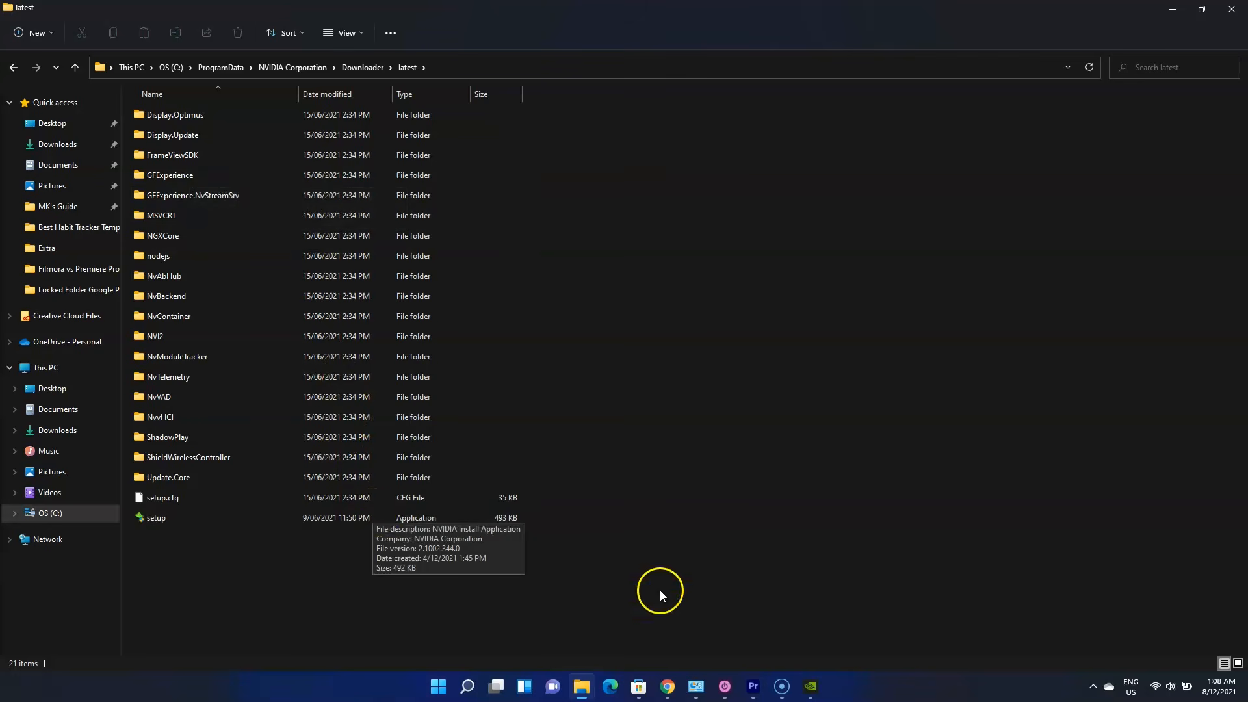
pyautogui.click(809, 686)
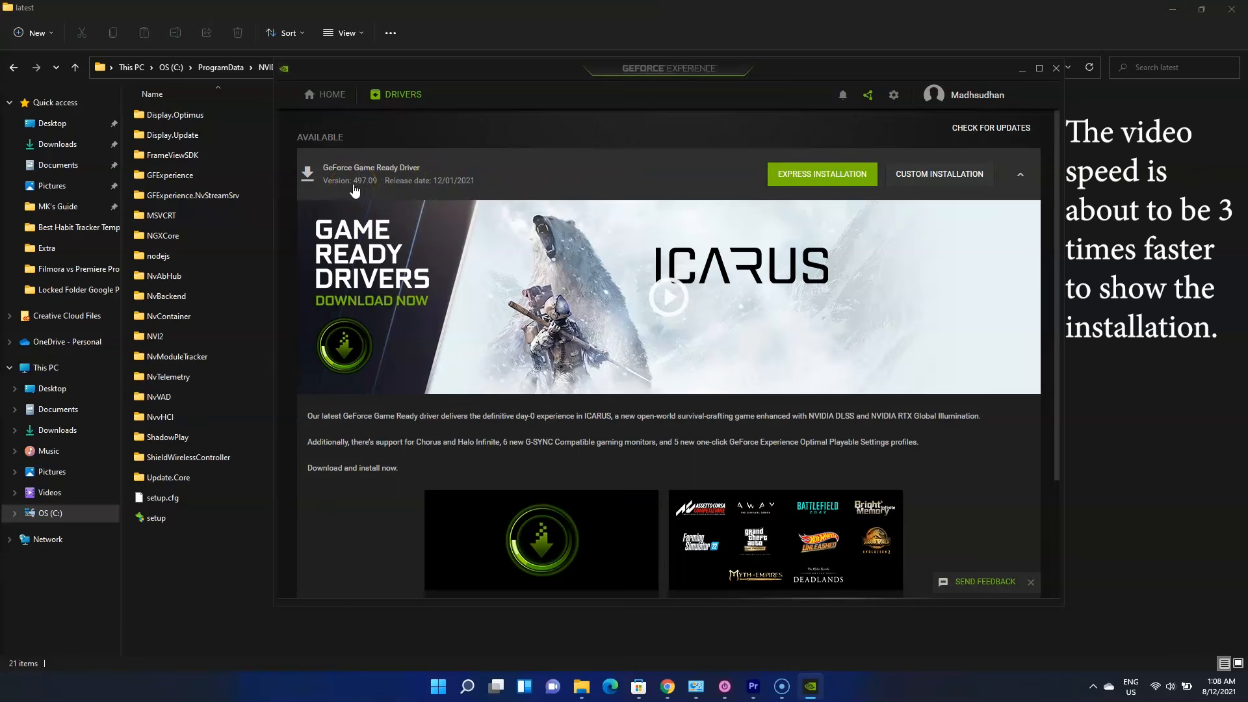
pyautogui.doubleClick(156, 517)
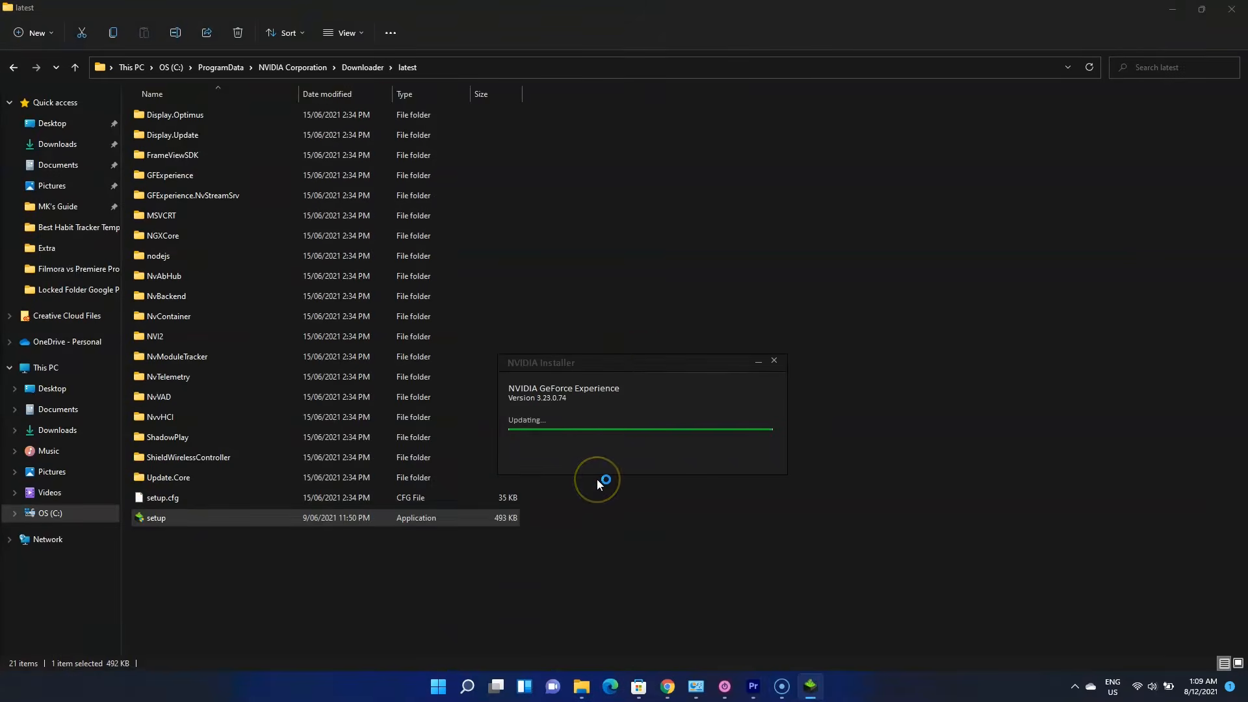
# Return to the Downloader folder, then switch to GeForce Experience and complete the NVIDIA sign-in through the browser
pyautogui.click(364, 67)
pyautogui.rightClick(325, 279)
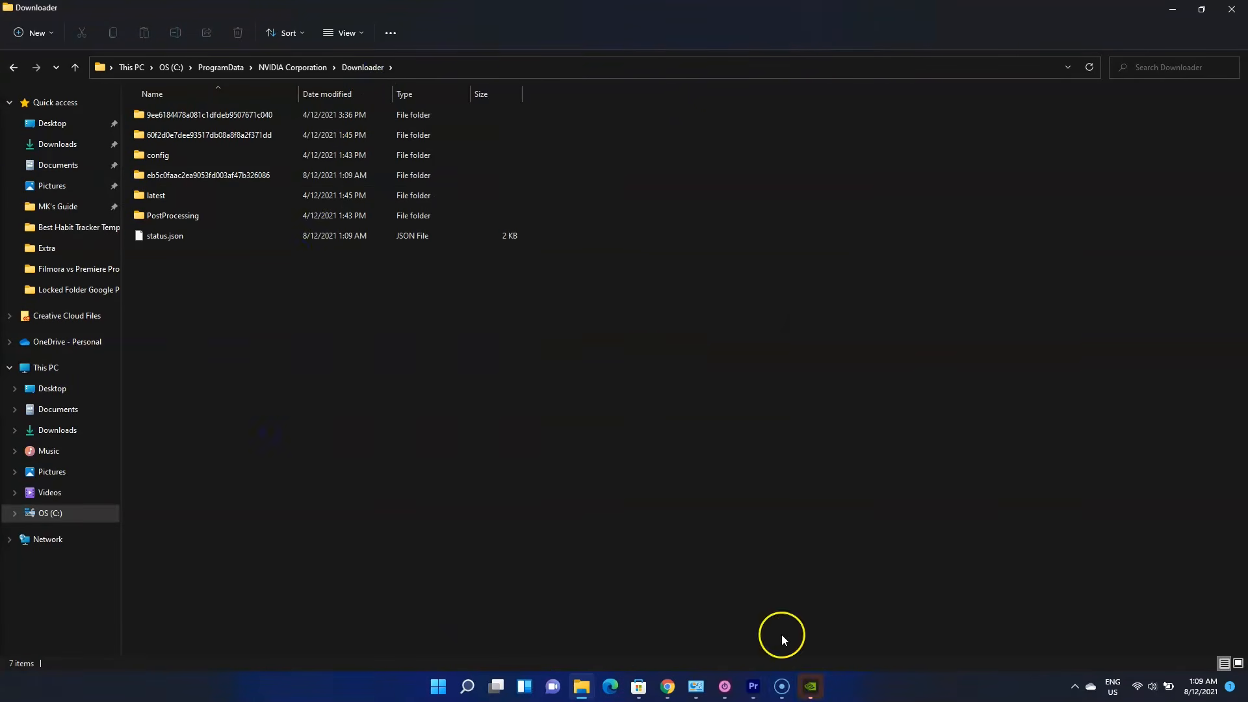
pyautogui.click(810, 687)
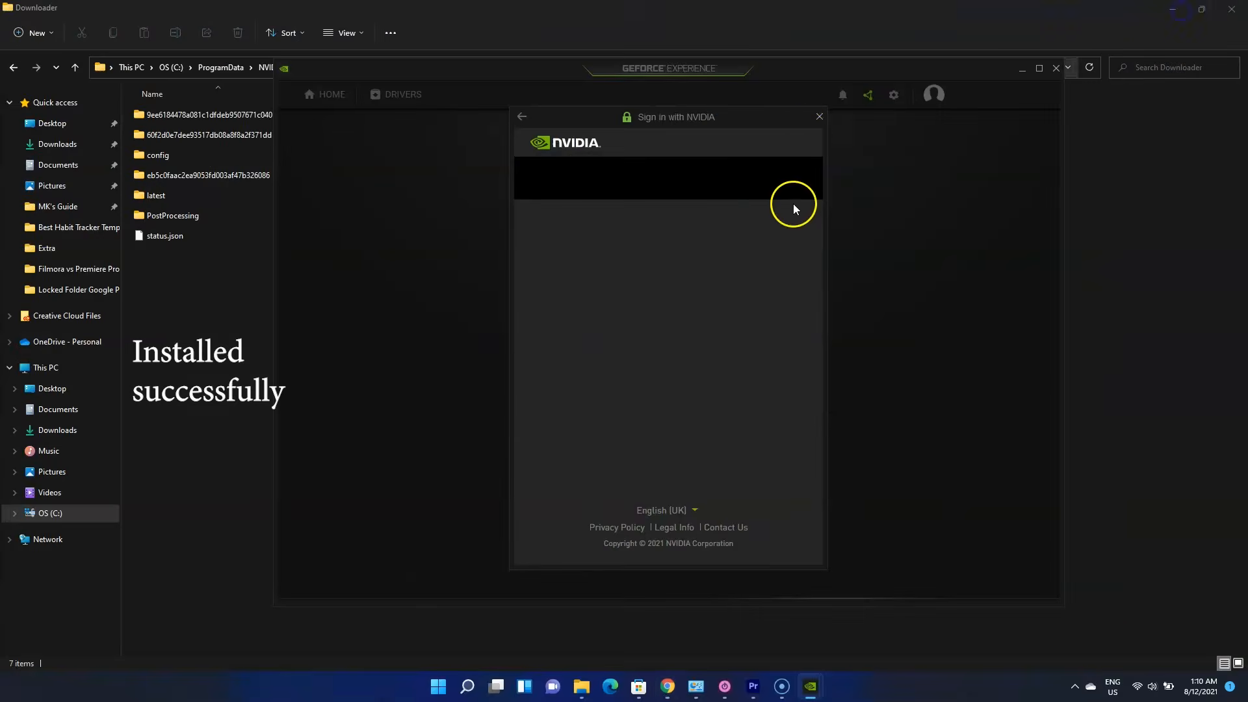
pyautogui.click(751, 465)
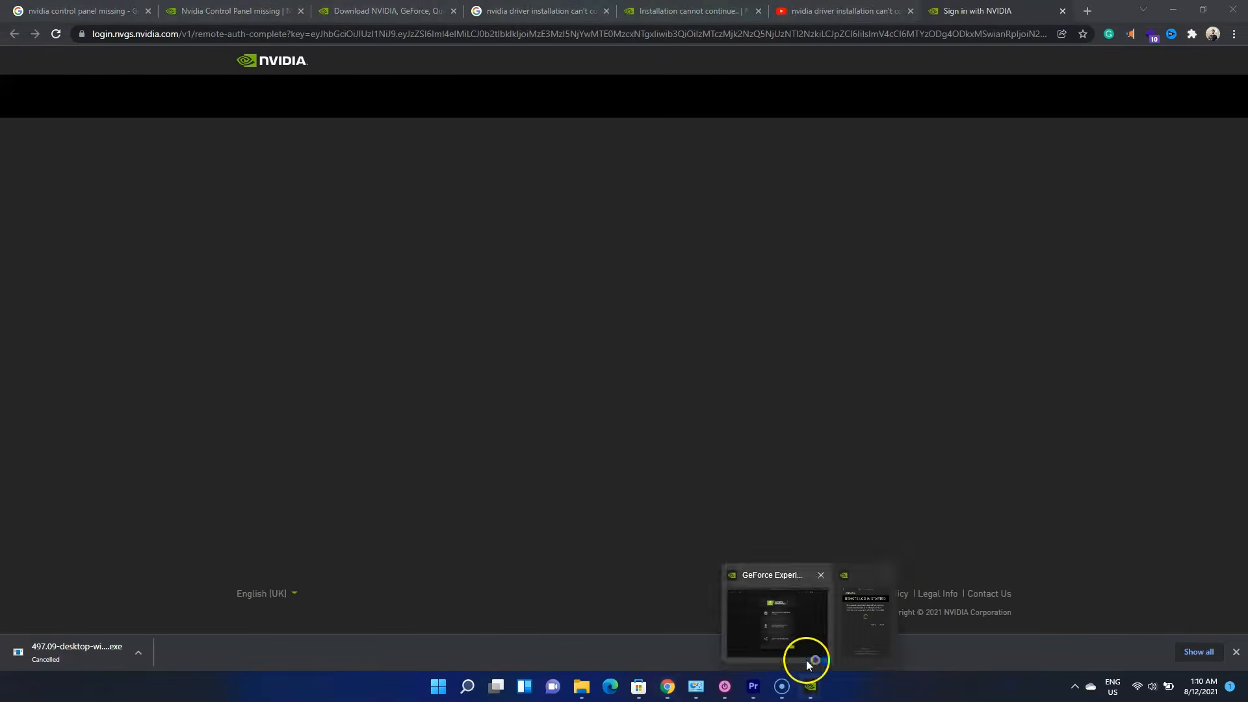
pyautogui.click(806, 657)
pyautogui.click(1171, 10)
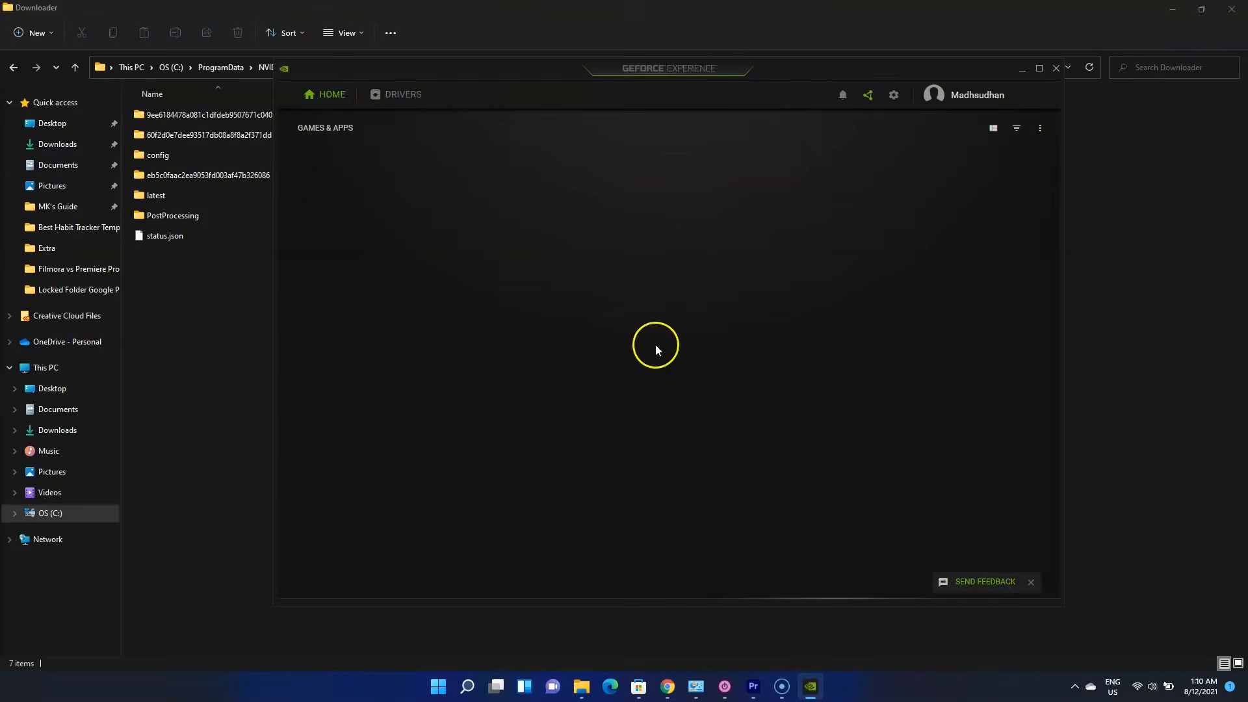
# Open the Drivers page in GeForce Experience and start the express installation of the driver
pyautogui.click(399, 95)
pyautogui.click(1027, 213)
pyautogui.click(824, 179)
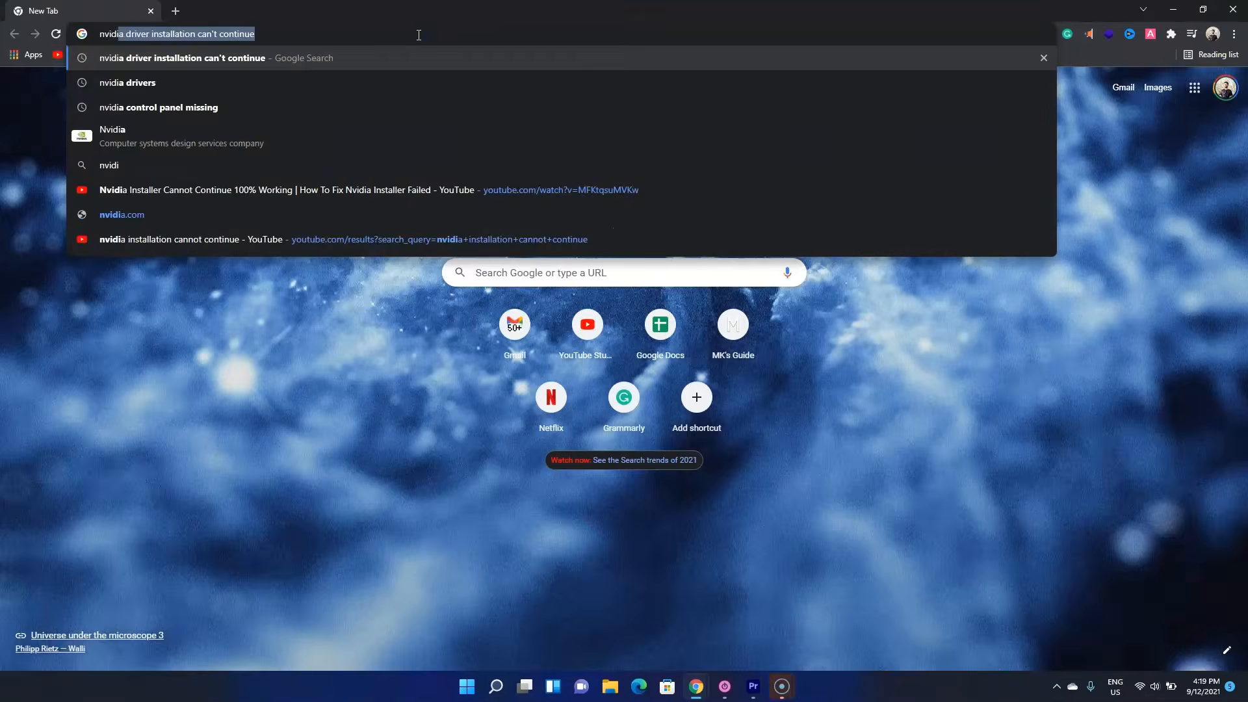
# Search Google for "nvidia drivers" in Chrome and open NVIDIA's official driver download page
pyautogui.press('Down')
pyautogui.press('Return')
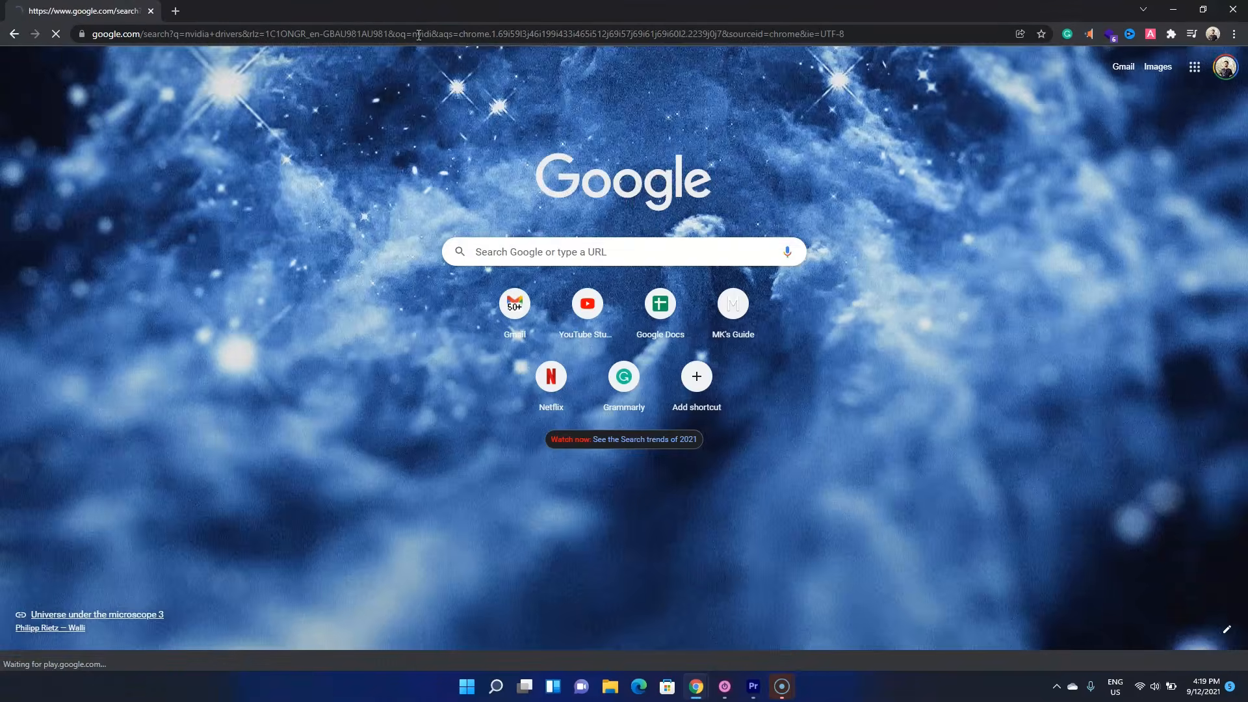
pyautogui.click(250, 192)
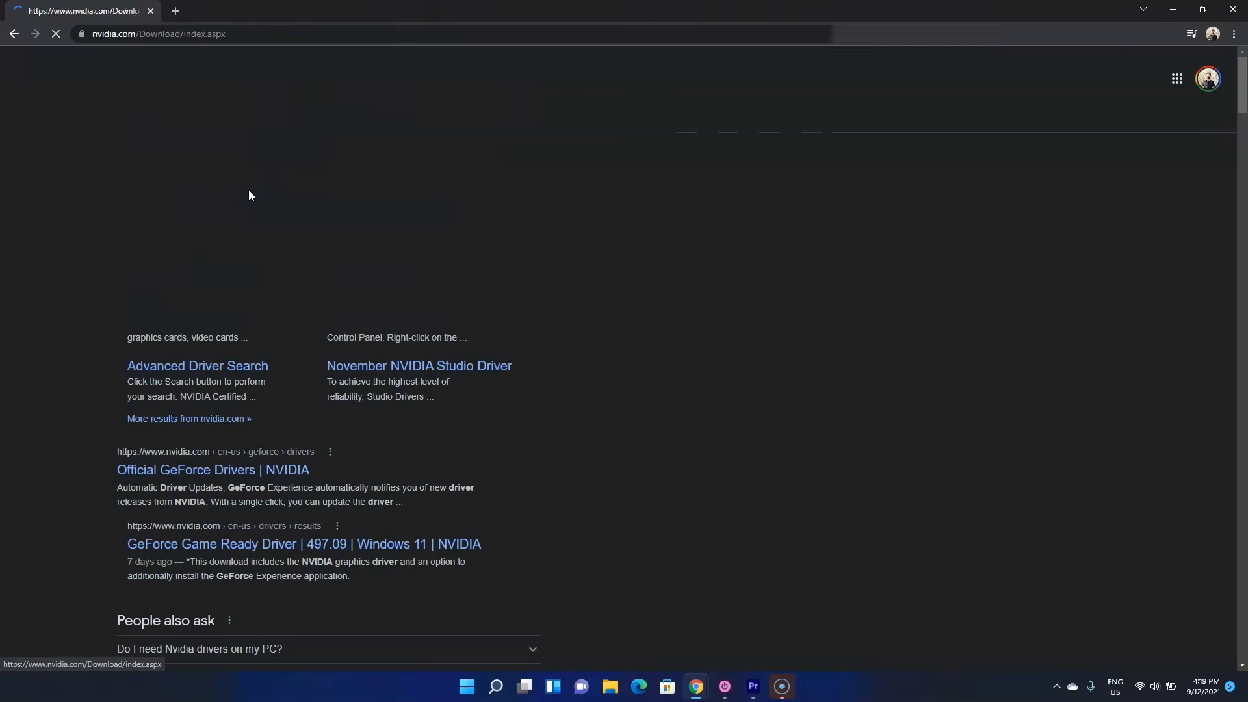